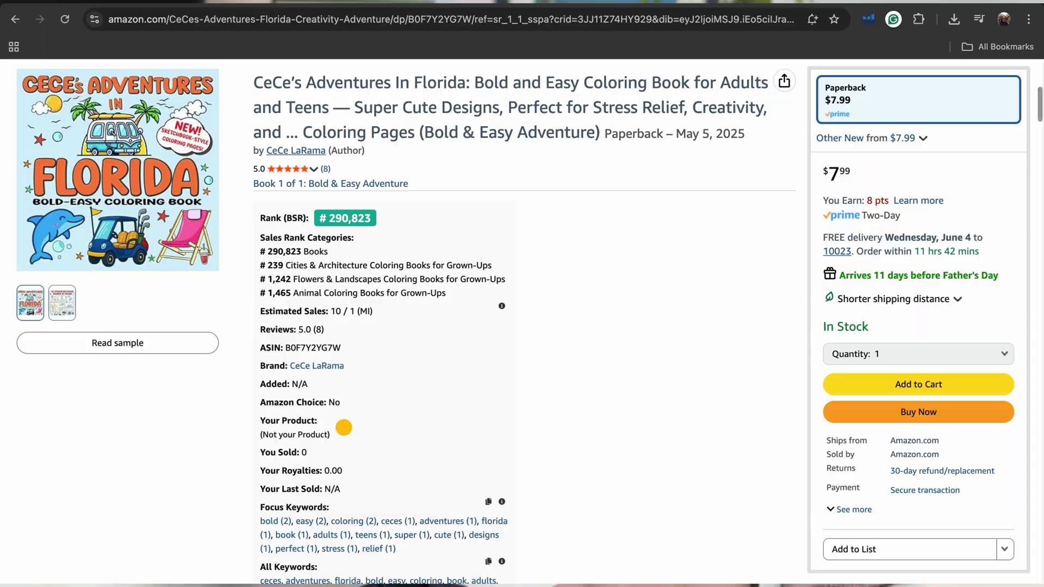
# Step: Scroll through the CeCe's Adventures In Florida A+ images down to Product details
pyautogui.scroll(-10, 522, 321)
pyautogui.scroll(1, 522, 321)
pyautogui.scroll(-4, 522, 320)
pyautogui.scroll(-15, 522, 320)
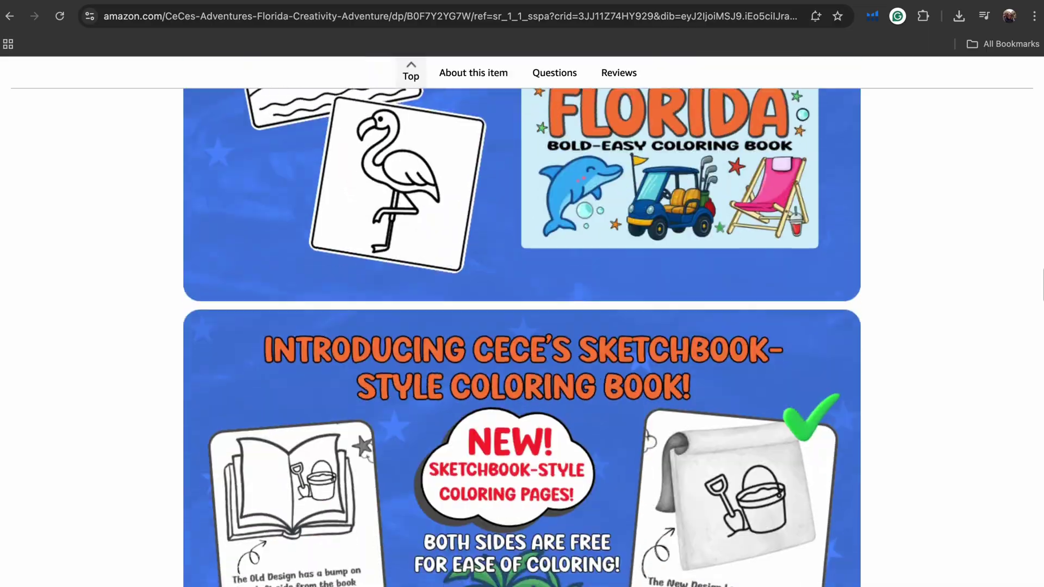
pyautogui.scroll(-4, 522, 320)
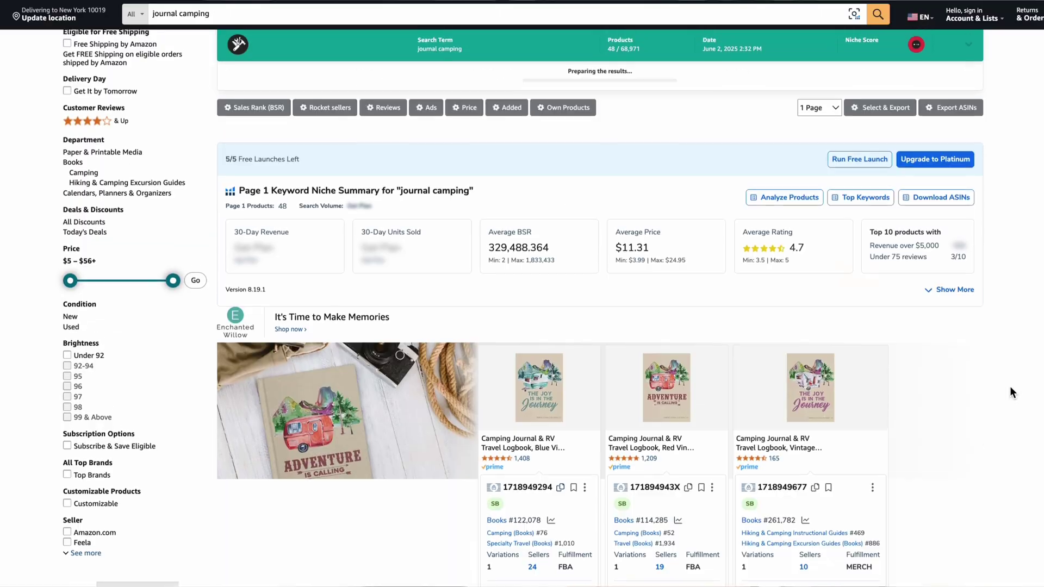
pyautogui.scroll(3, 1010, 386)
pyautogui.scroll(-2, 1009, 386)
# Step: Scroll the 'journal camping' results and open The Ultimate RV Logbook listing
pyautogui.scroll(-15, 1010, 386)
pyautogui.scroll(-10, 1010, 386)
pyautogui.scroll(-12, 1010, 386)
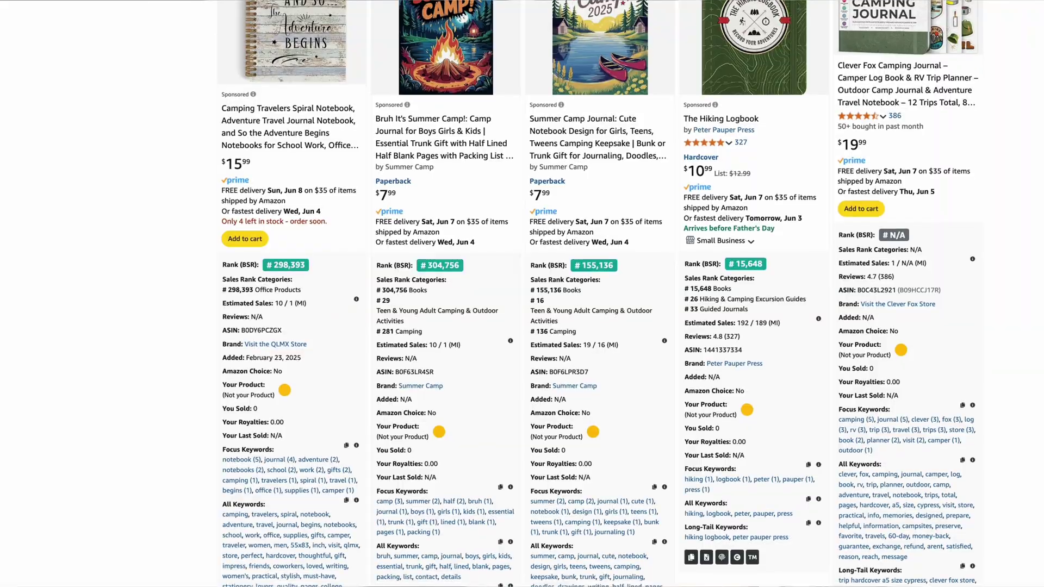
pyautogui.scroll(-15, 1009, 386)
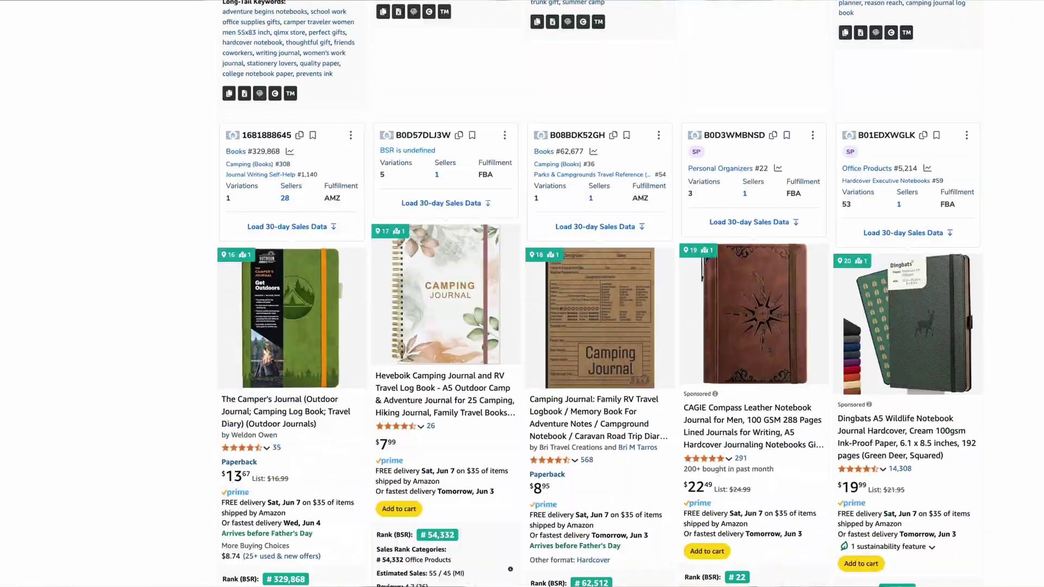
pyautogui.scroll(-15, 521, 294)
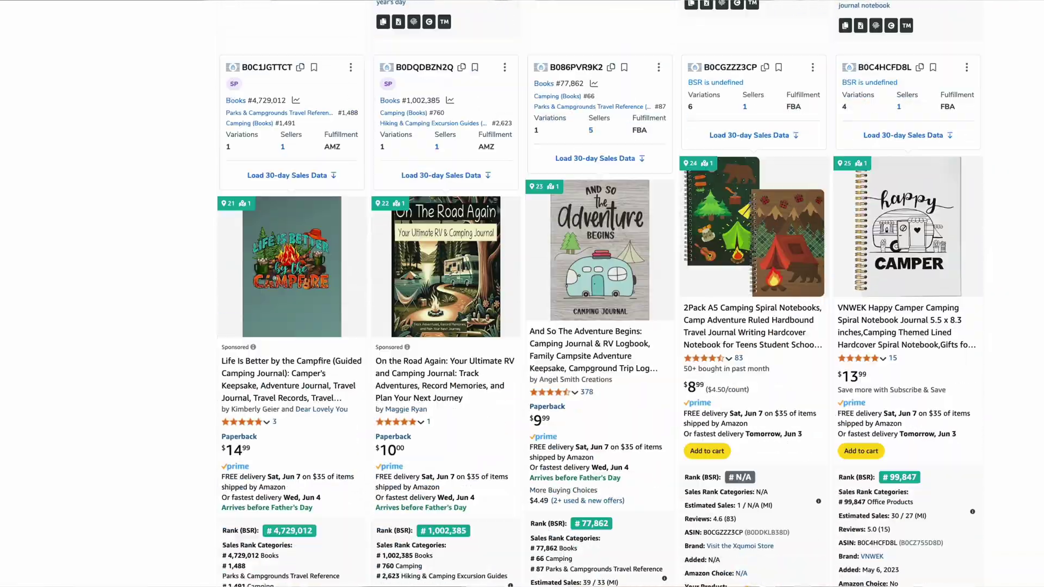
pyautogui.scroll(-15, 522, 293)
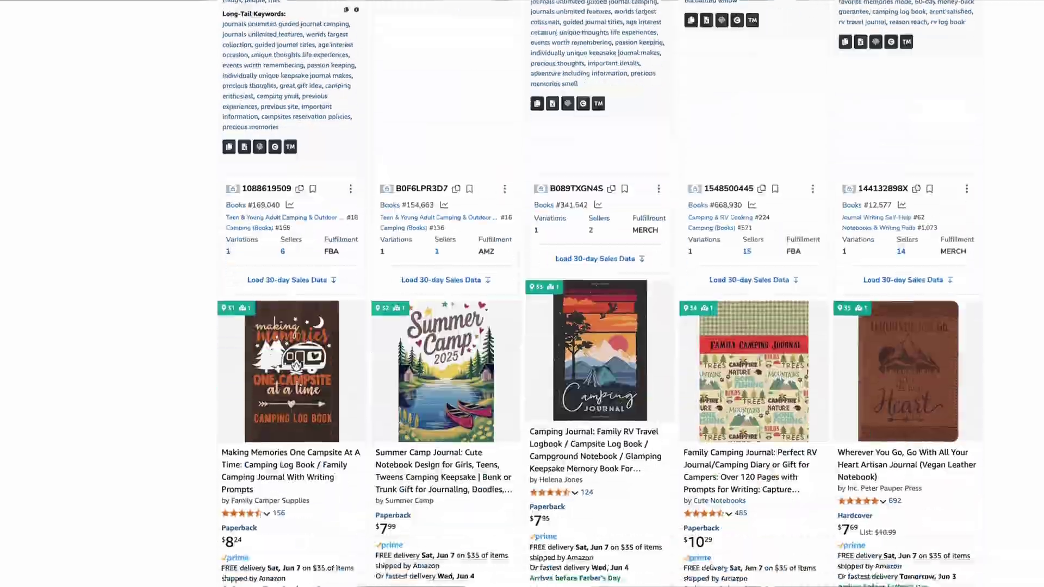
pyautogui.scroll(-15, 521, 293)
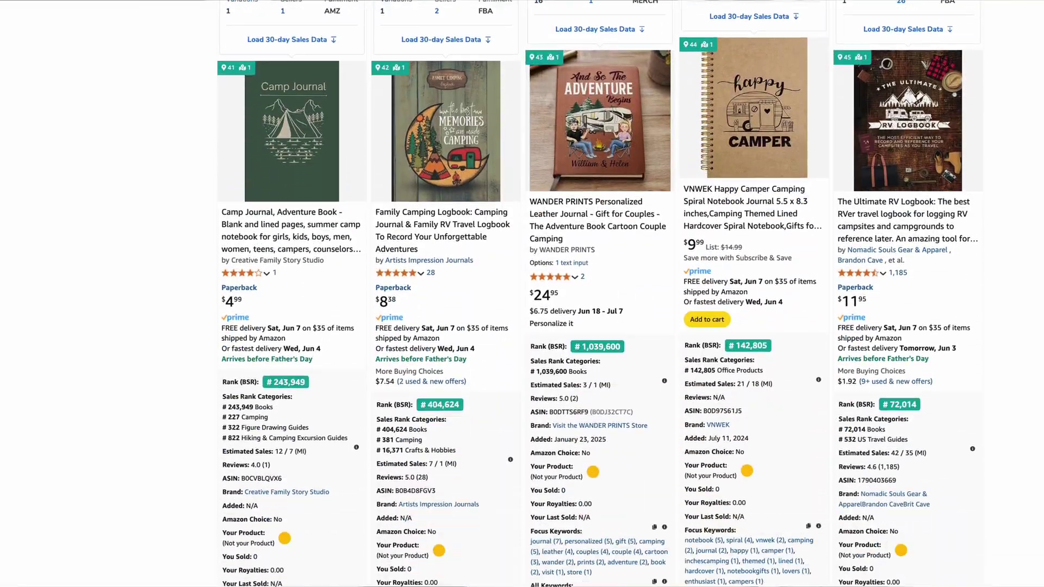
pyautogui.click(911, 225)
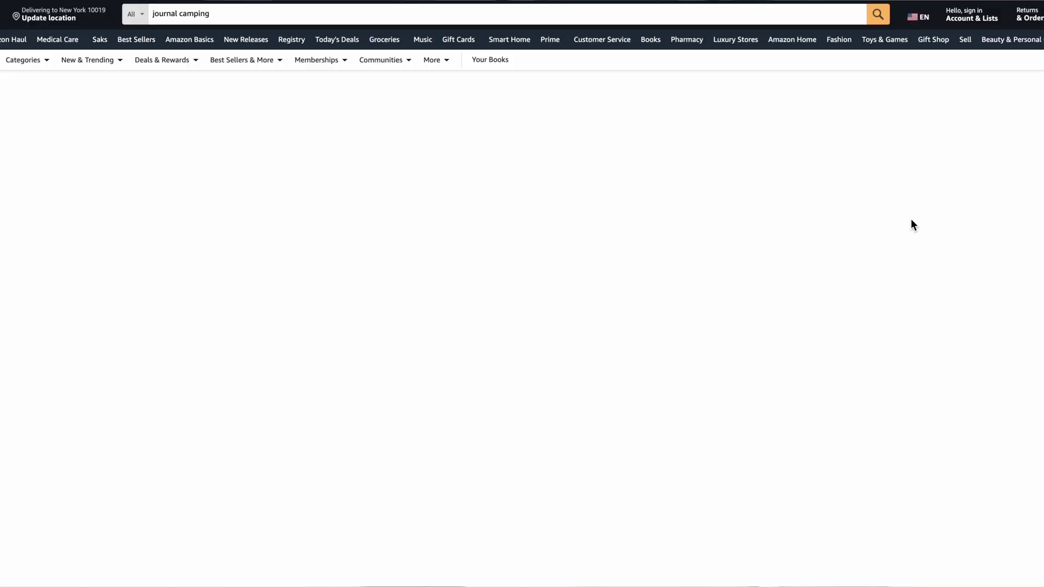
# Step: Scroll the RV Logbook page down to its From the Publisher section
pyautogui.scroll(-15, 522, 294)
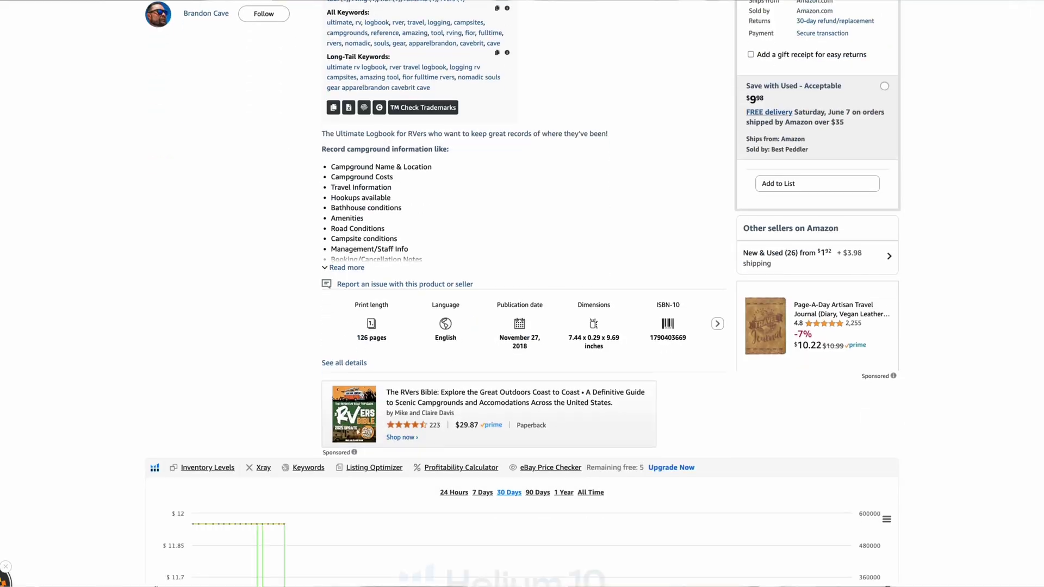
pyautogui.scroll(-15, 522, 293)
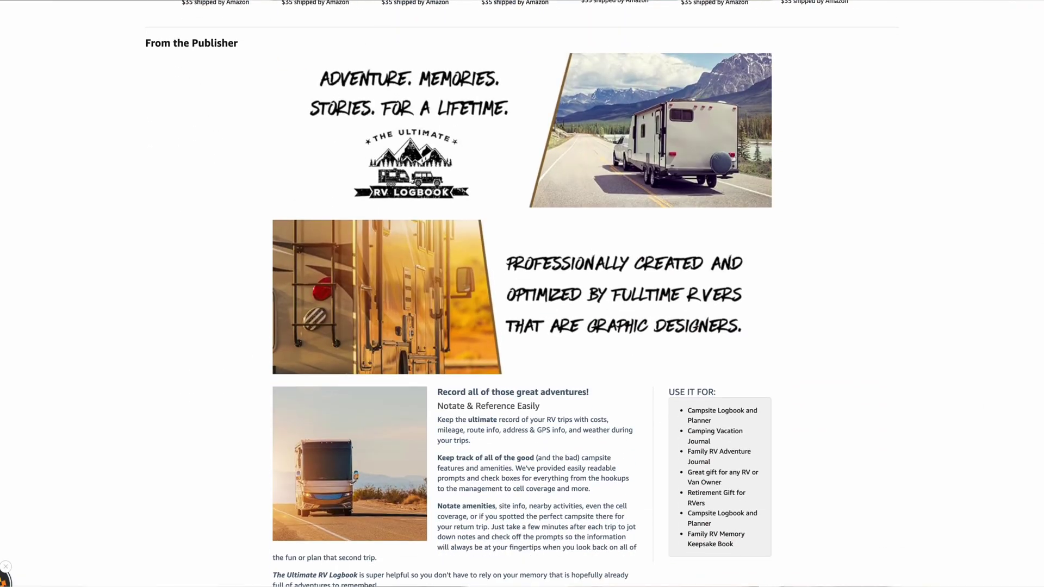
pyautogui.scroll(-5, 522, 294)
pyautogui.scroll(-9, 522, 294)
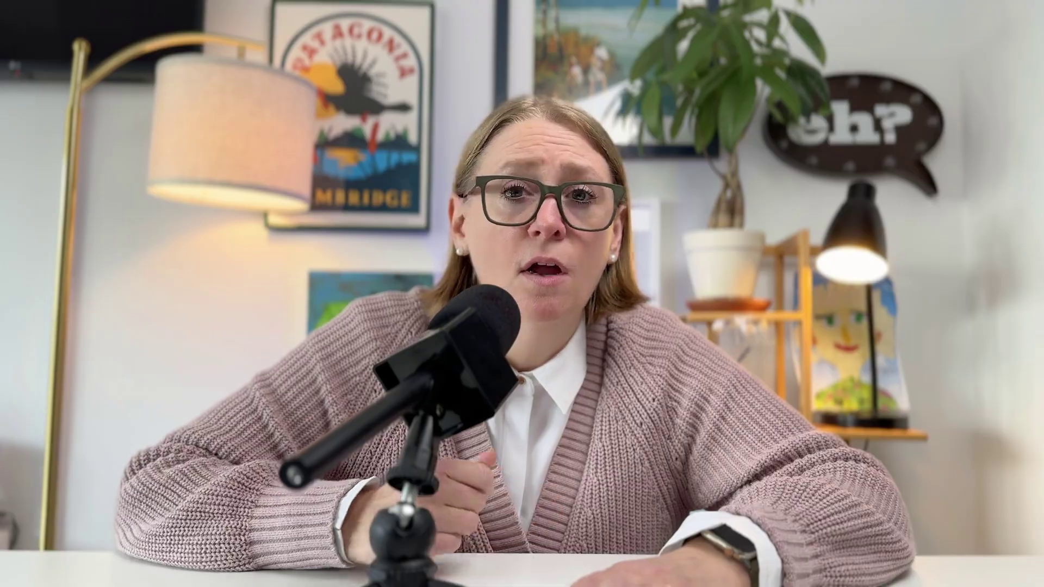
pyautogui.write('9')
pyautogui.write('70')
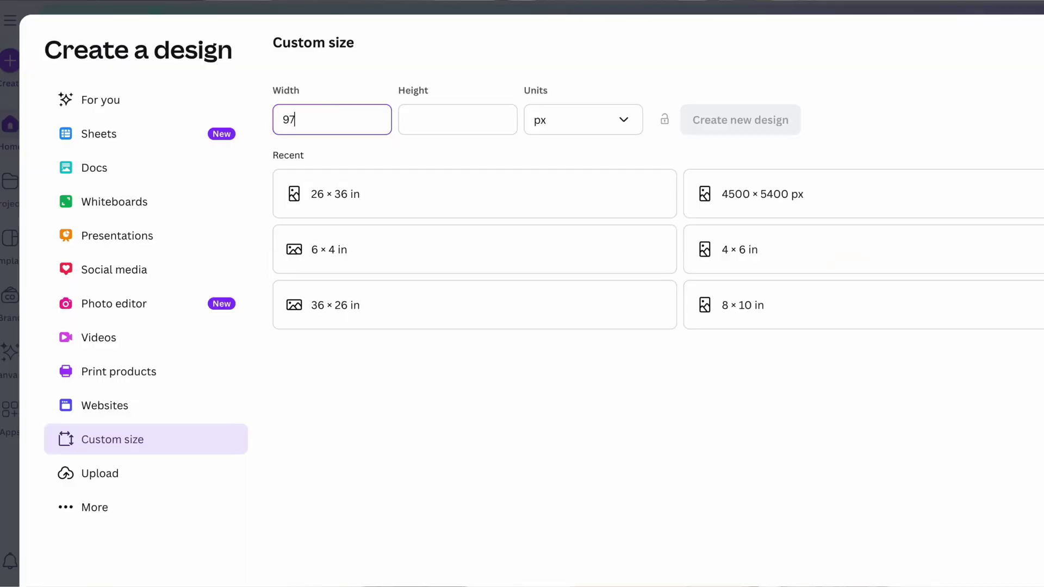
# Step: Create a 970×600 Amazon Product Description design from the dumbbells template's first page
pyautogui.click(439, 129)
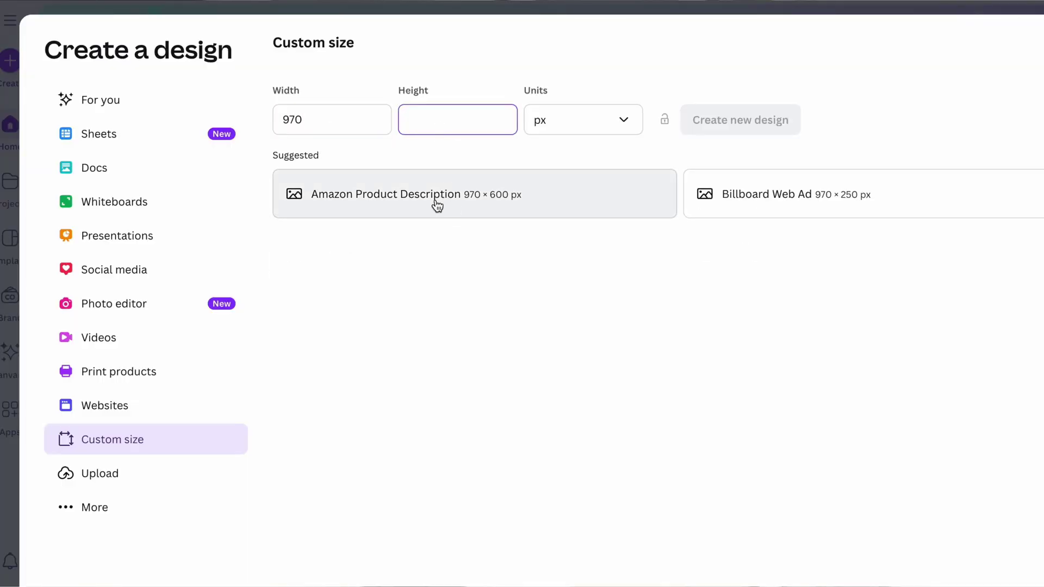
pyautogui.click(585, 204)
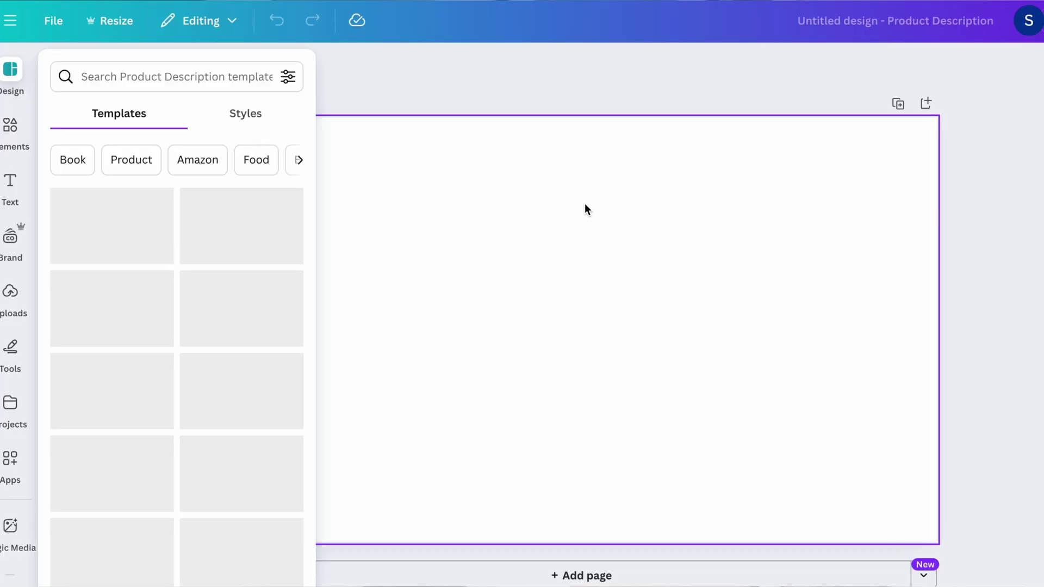
pyautogui.click(119, 357)
pyautogui.click(119, 357)
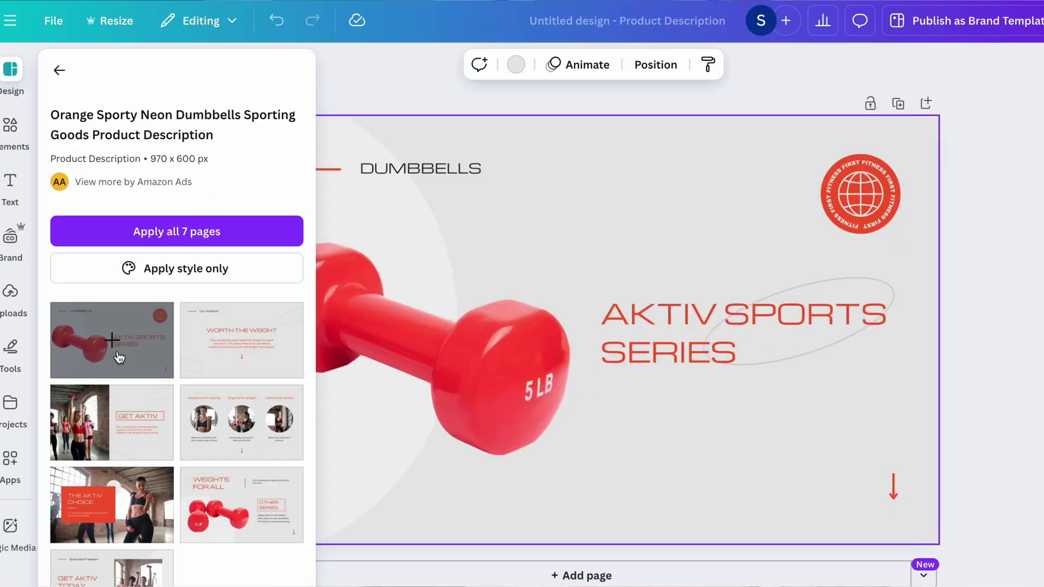
pyautogui.click(408, 90)
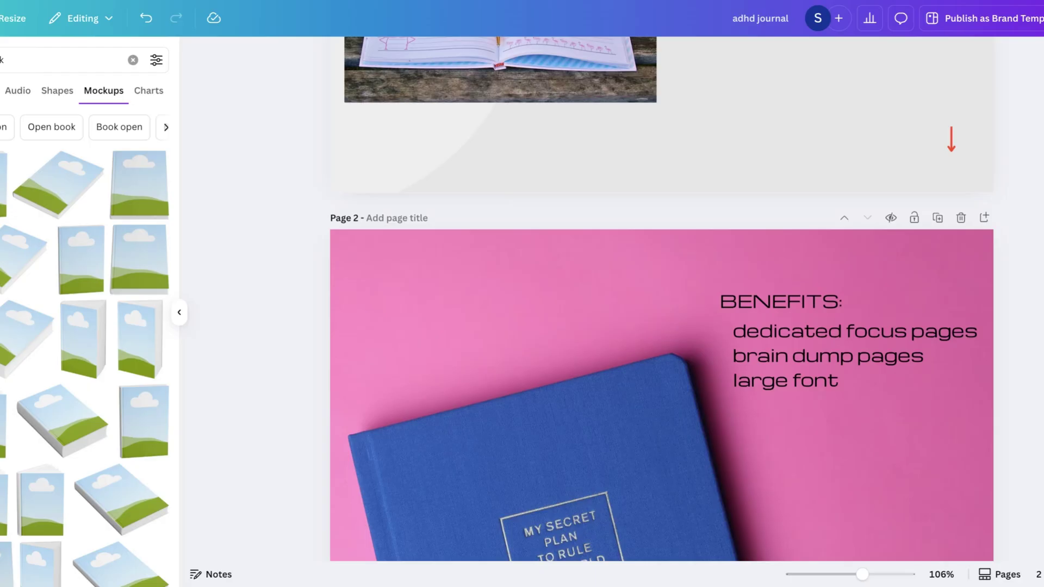
# Step: Fill page 3 with the desk, orange desk and yellow-background woman mockup photos
pyautogui.scroll(-5, 56, 230)
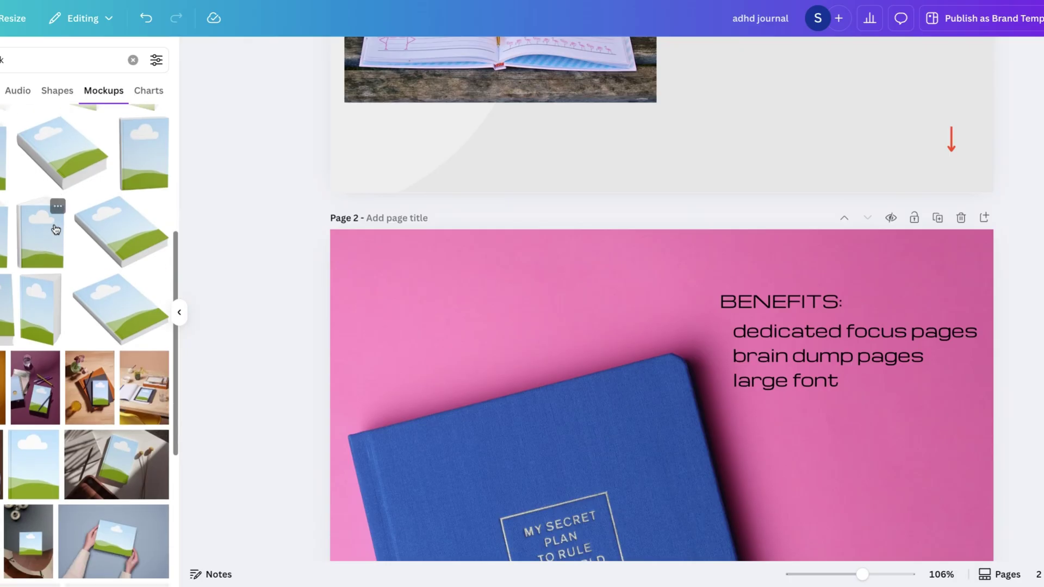
pyautogui.scroll(-2, 41, 163)
pyautogui.moveTo(144, 136); pyautogui.dragTo(407, 387)
pyautogui.moveTo(496, 350); pyautogui.dragTo(645, 315)
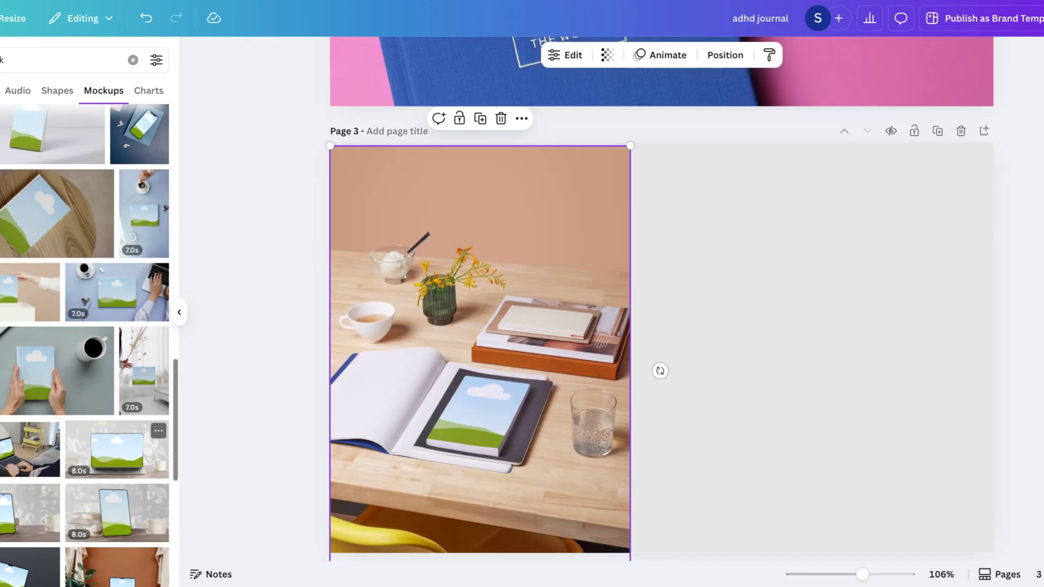
pyautogui.scroll(-4, 87, 347)
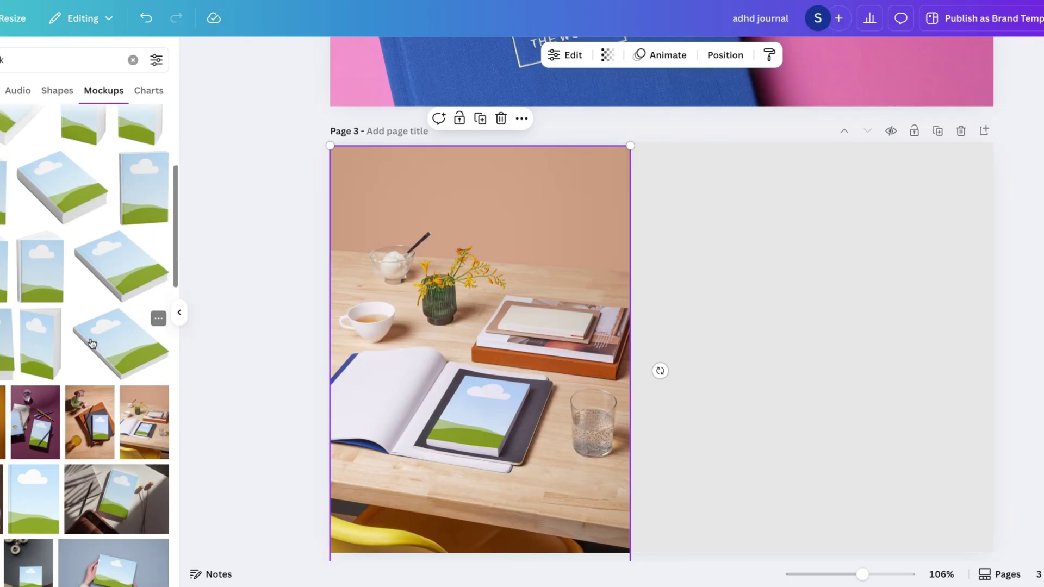
pyautogui.moveTo(90, 283); pyautogui.dragTo(755, 279)
pyautogui.moveTo(699, 198); pyautogui.dragTo(622, 154)
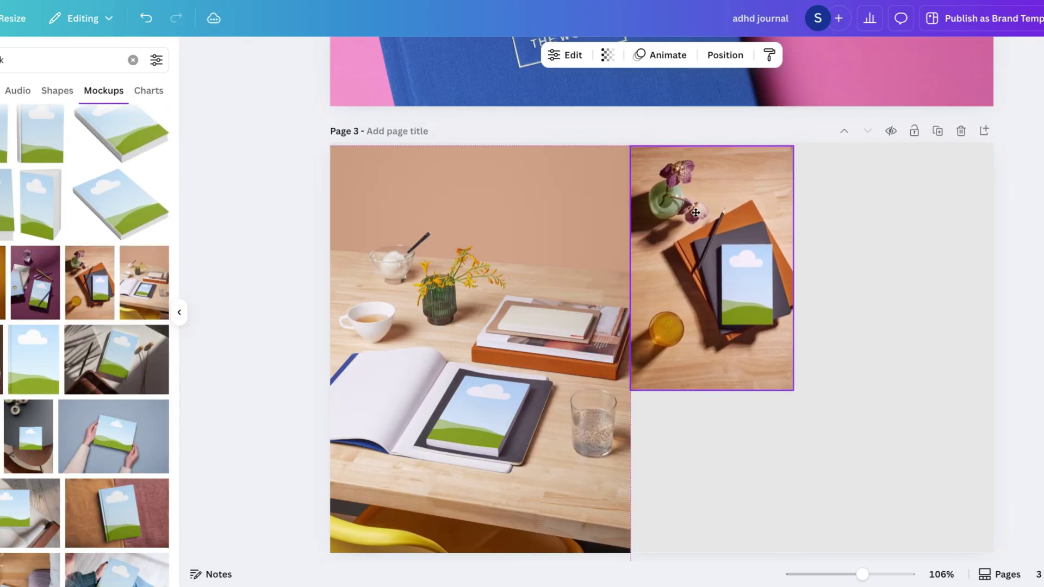
pyautogui.click(8, 299)
pyautogui.moveTo(717, 443); pyautogui.dragTo(851, 229)
pyautogui.moveTo(902, 308); pyautogui.dragTo(993, 452)
pyautogui.click(768, 456)
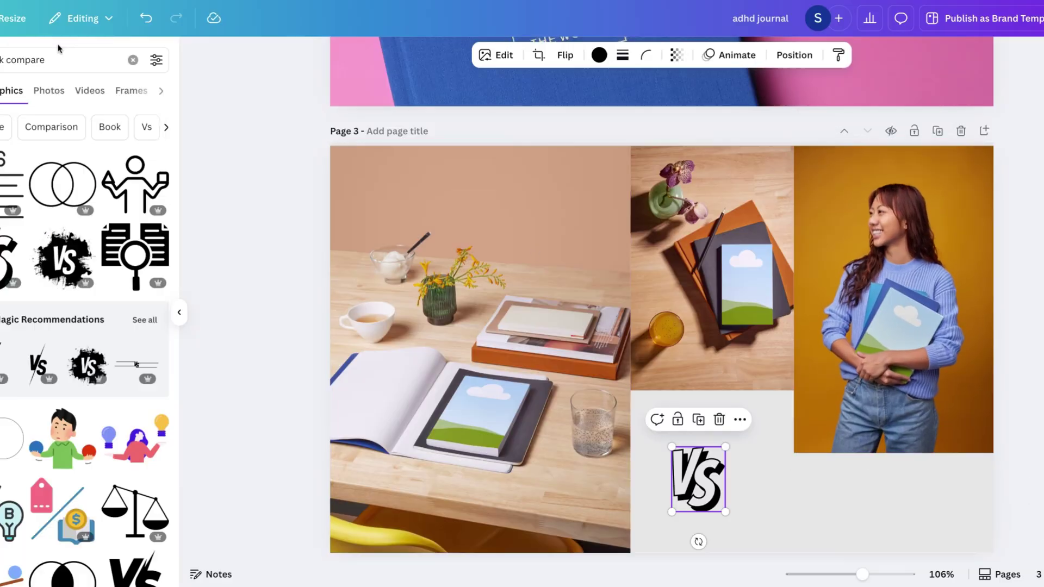
# Step: Search Elements for 'plain journal' and move the ADHD head graphic to the page's lower area
pyautogui.tripleClick(58, 59)
pyautogui.write('plain journal')
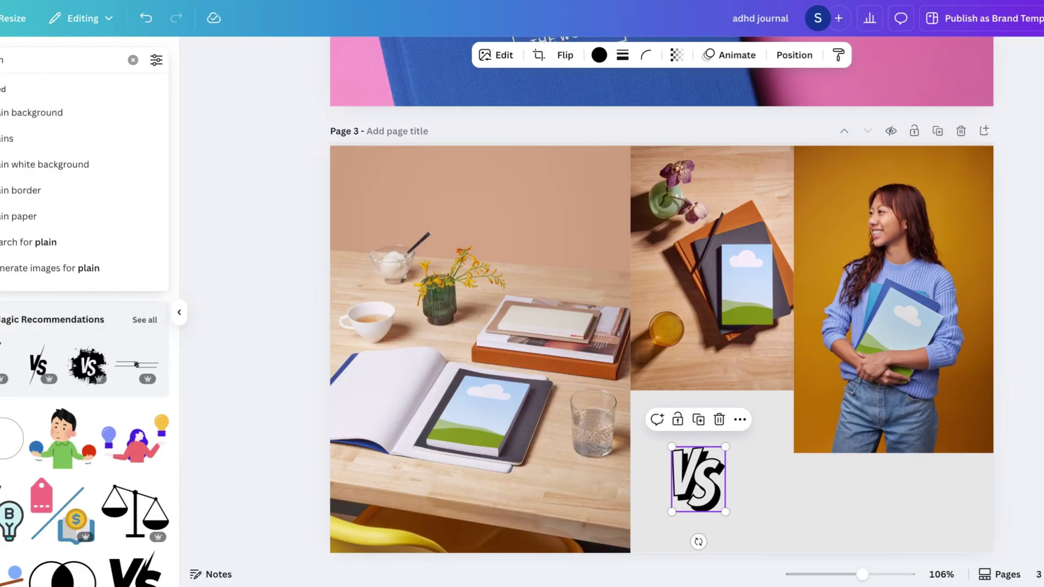
pyautogui.press('Return')
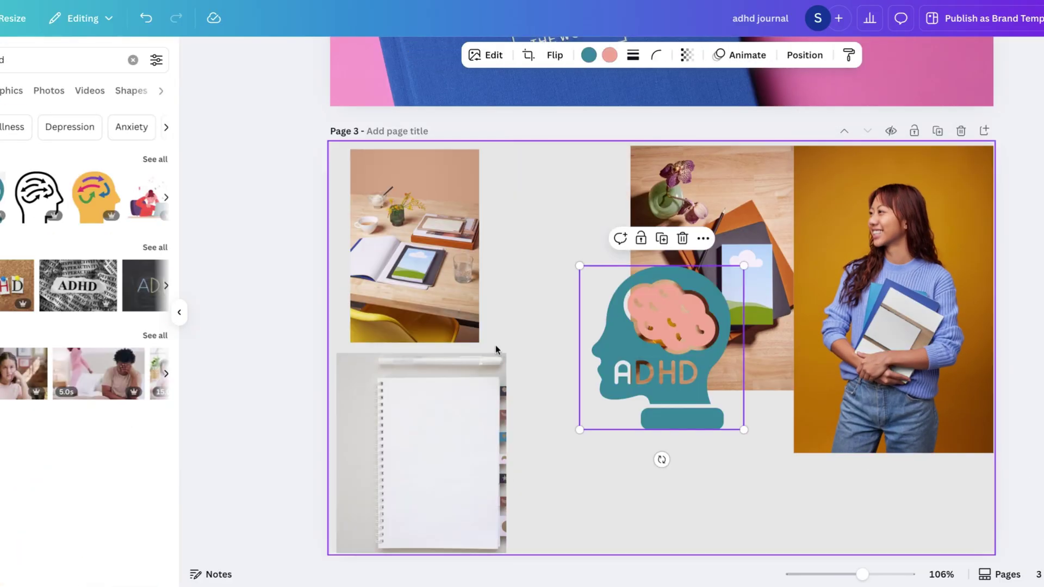
pyautogui.moveTo(668, 332); pyautogui.dragTo(626, 464)
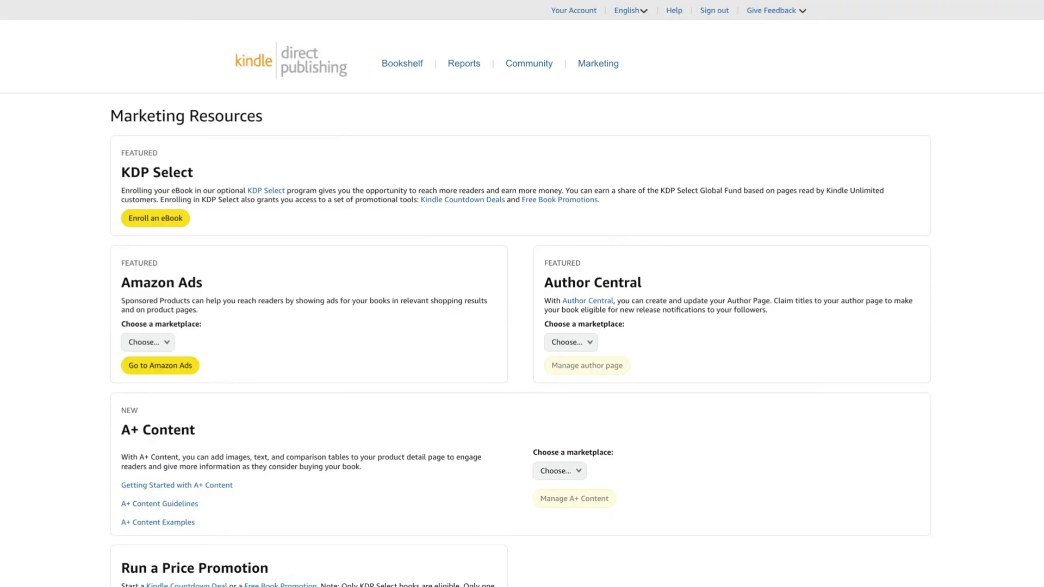
# Step: Start managing A+ Content for the chosen marketplace
pyautogui.scroll(-3, 522, 294)
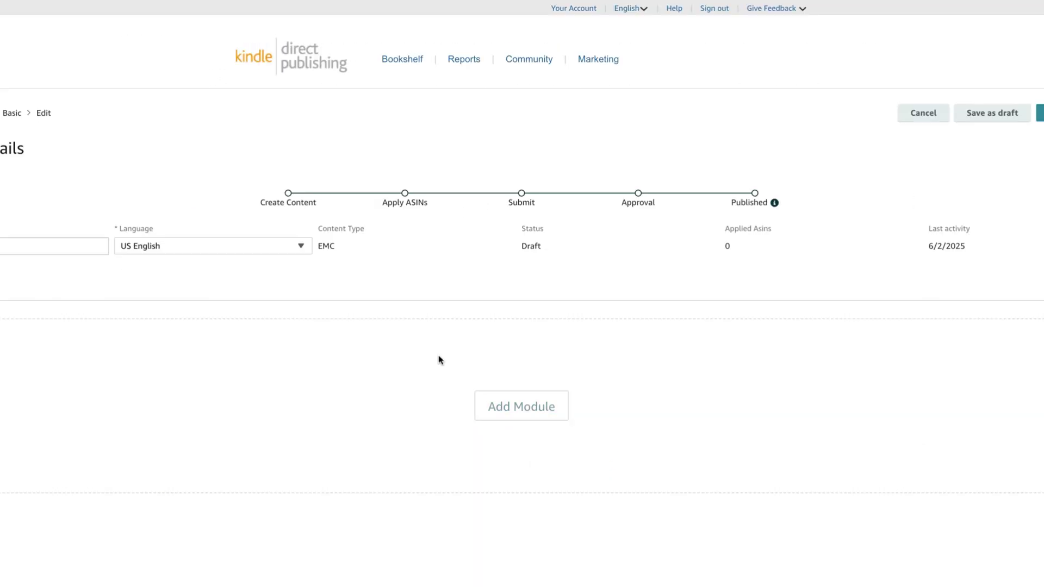
pyautogui.click(521, 403)
pyautogui.scroll(-5, 312, 405)
pyautogui.scroll(-10, 522, 309)
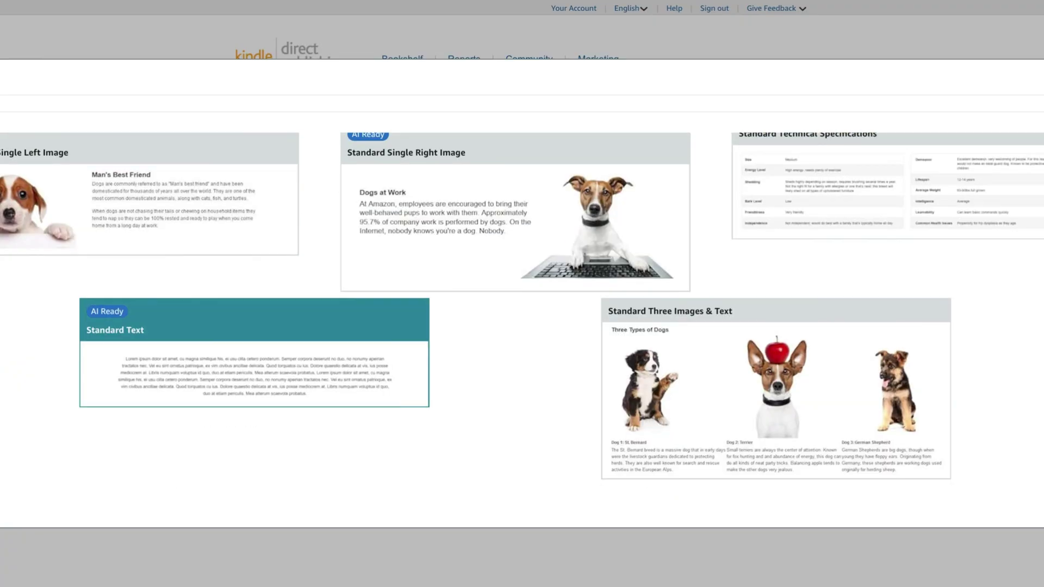
pyautogui.scroll(10, 284, 368)
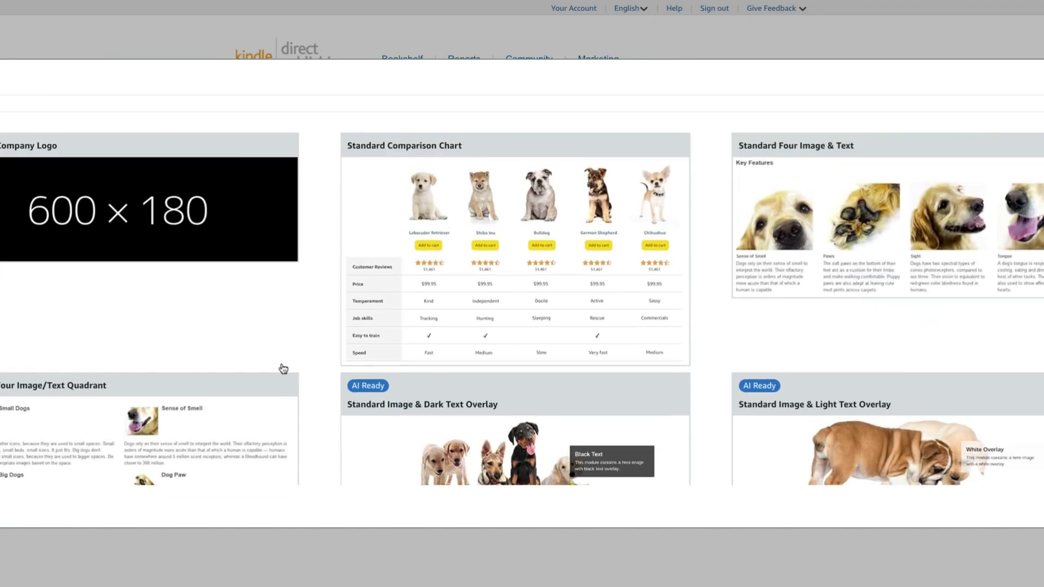
# Step: Add Company Logo, Standard Four Image & Text and Standard Image Header With Text modules
pyautogui.click(238, 243)
pyautogui.click(472, 477)
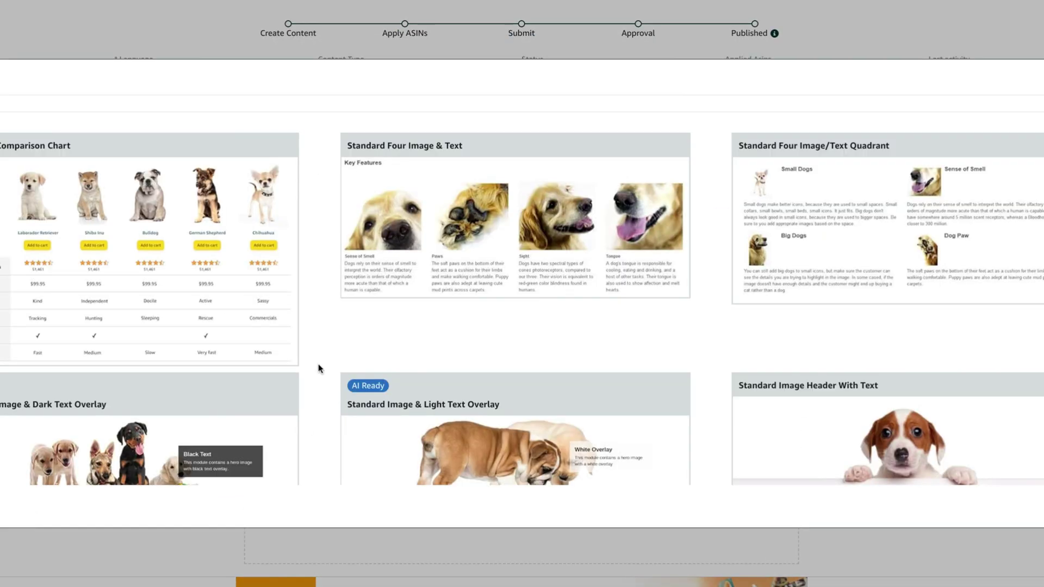
pyautogui.scroll(-3, 326, 317)
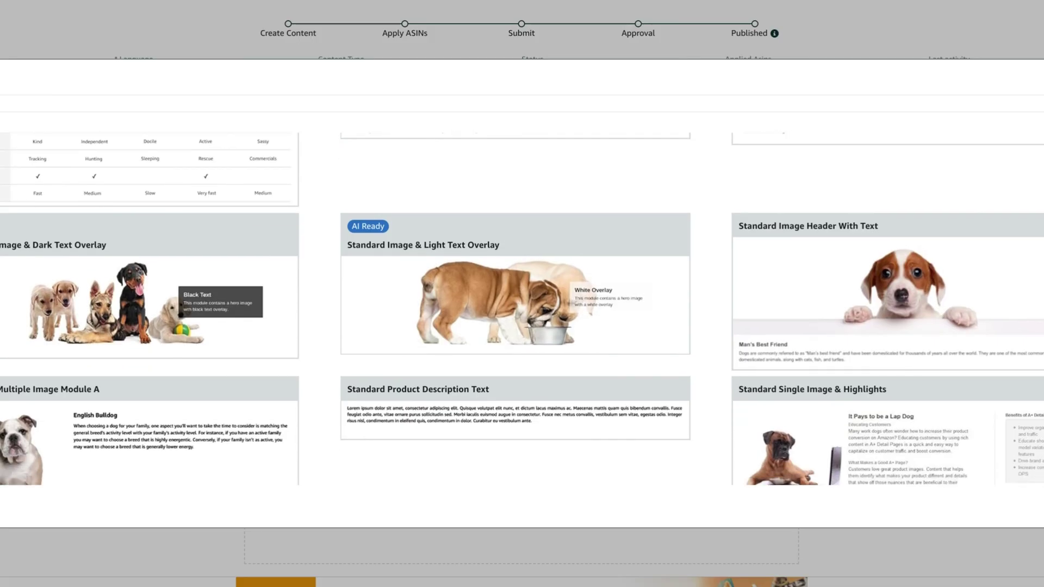
pyautogui.scroll(3, 736, 242)
pyautogui.click(515, 228)
pyautogui.click(521, 426)
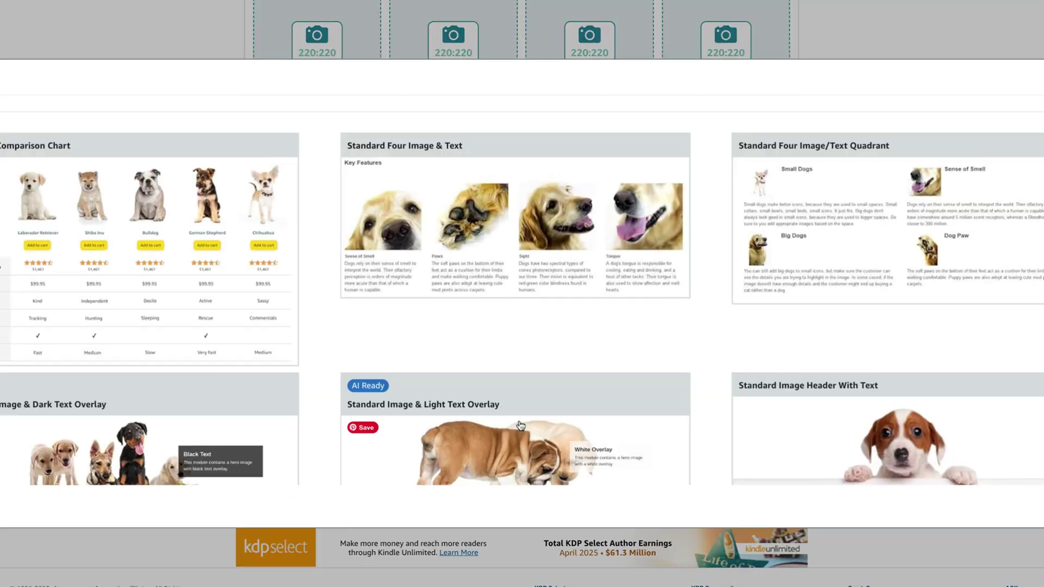
pyautogui.scroll(-3, 841, 292)
pyautogui.click(844, 285)
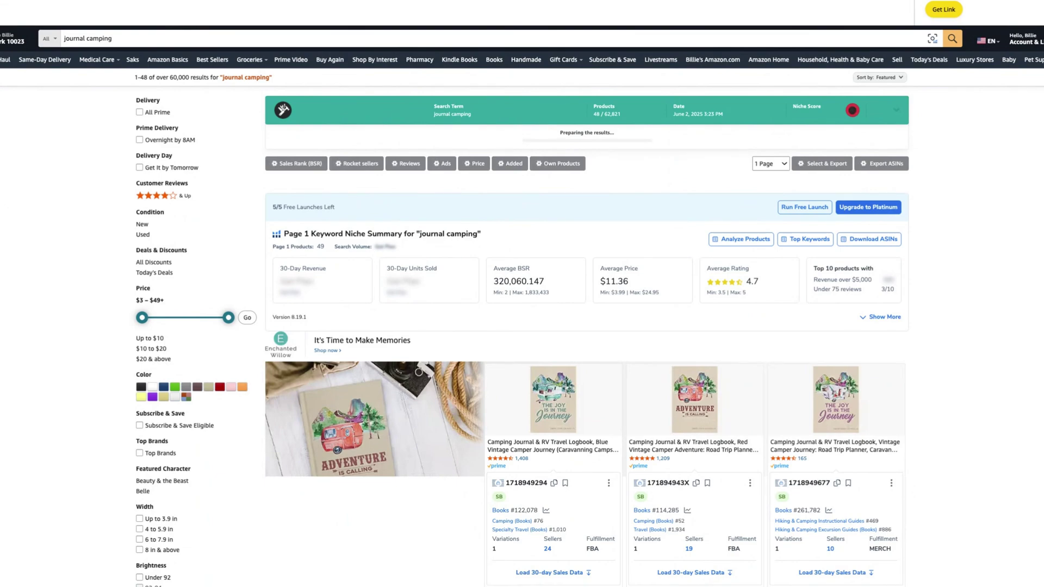
# Step: Expand the niche panel's detailed breakdown and scroll through the journal camping results
pyautogui.click(877, 318)
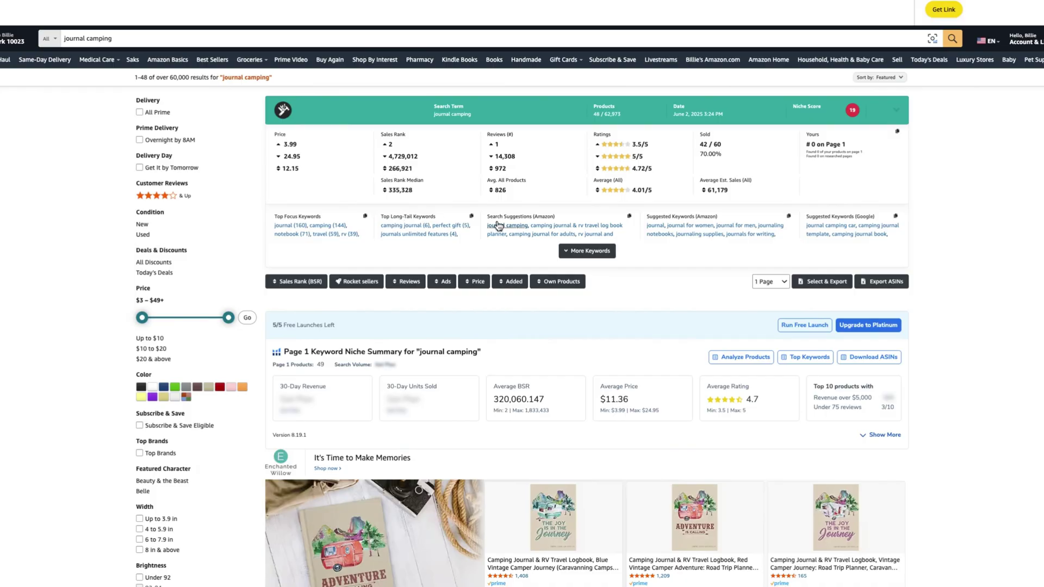
pyautogui.scroll(-20, 953, 179)
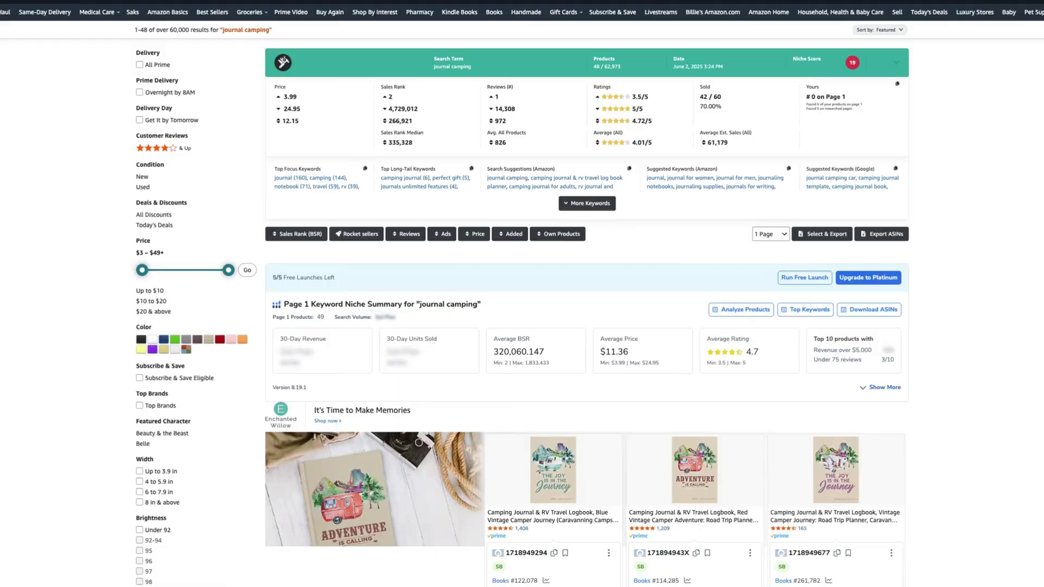
pyautogui.scroll(-3, 957, 198)
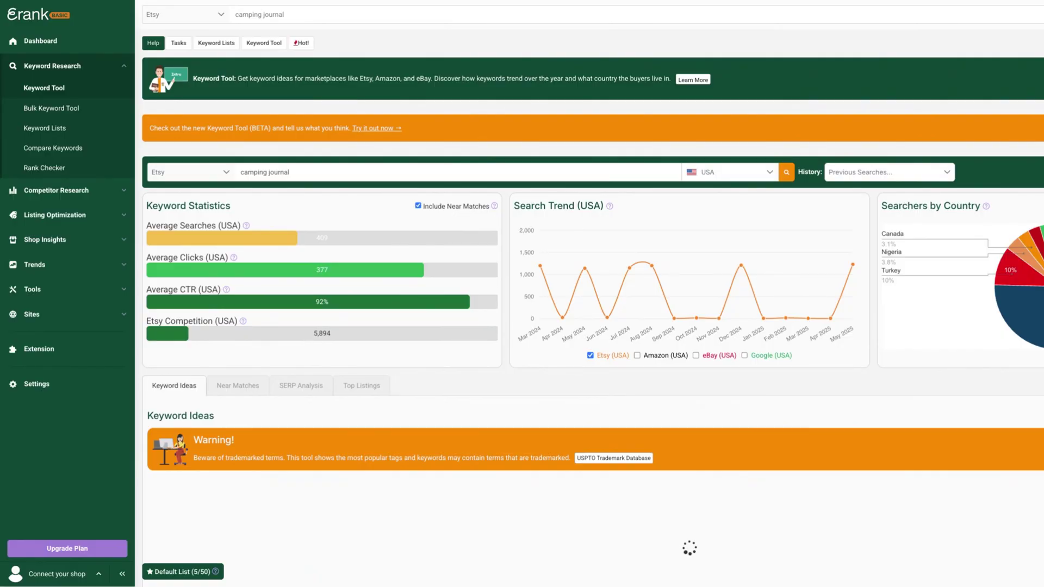
# Step: Rerun 'camping journal' on the Amazon marketplace and scroll through its keyword ideas
pyautogui.scroll(-5, 269, 464)
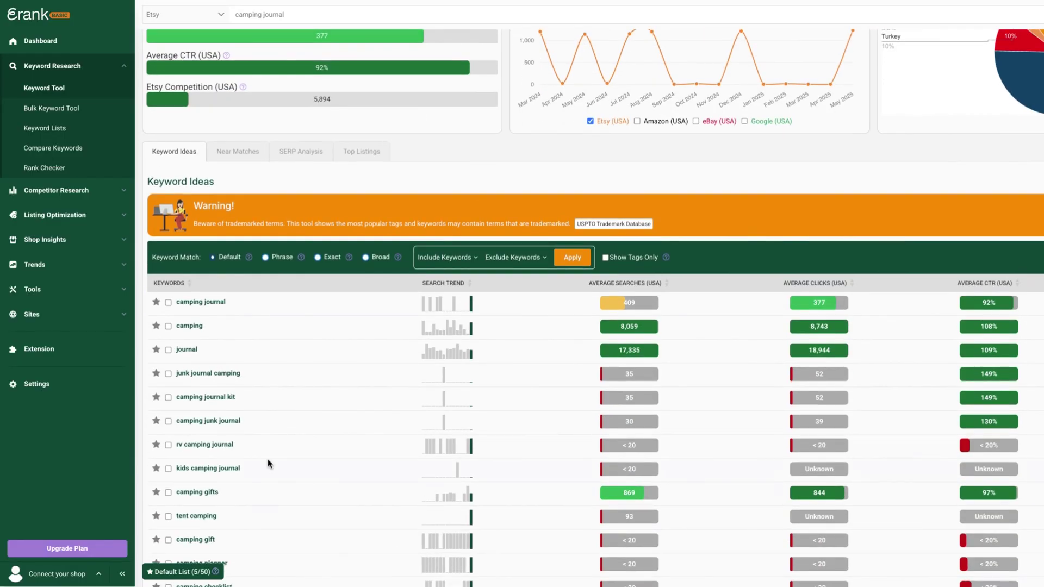
pyautogui.scroll(4, 373, 193)
pyautogui.click(187, 144)
pyautogui.click(163, 169)
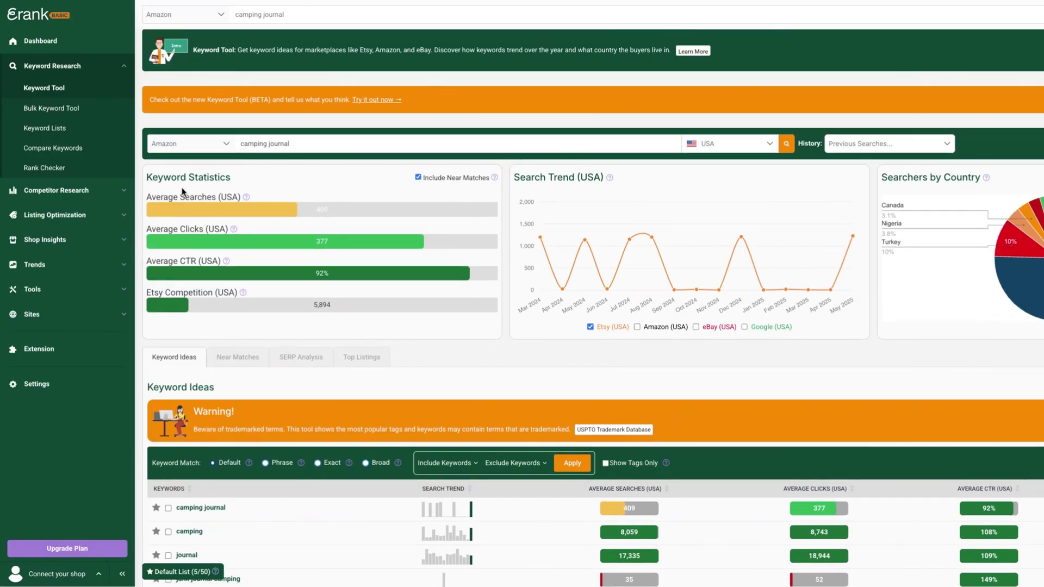
pyautogui.click(786, 144)
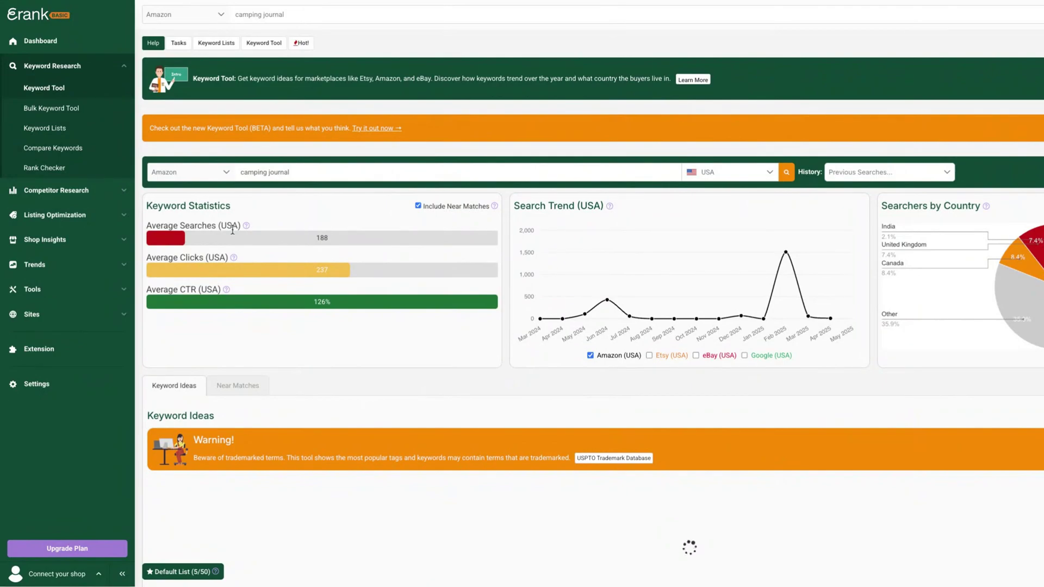
pyautogui.scroll(-3, 287, 378)
pyautogui.scroll(-5, 245, 347)
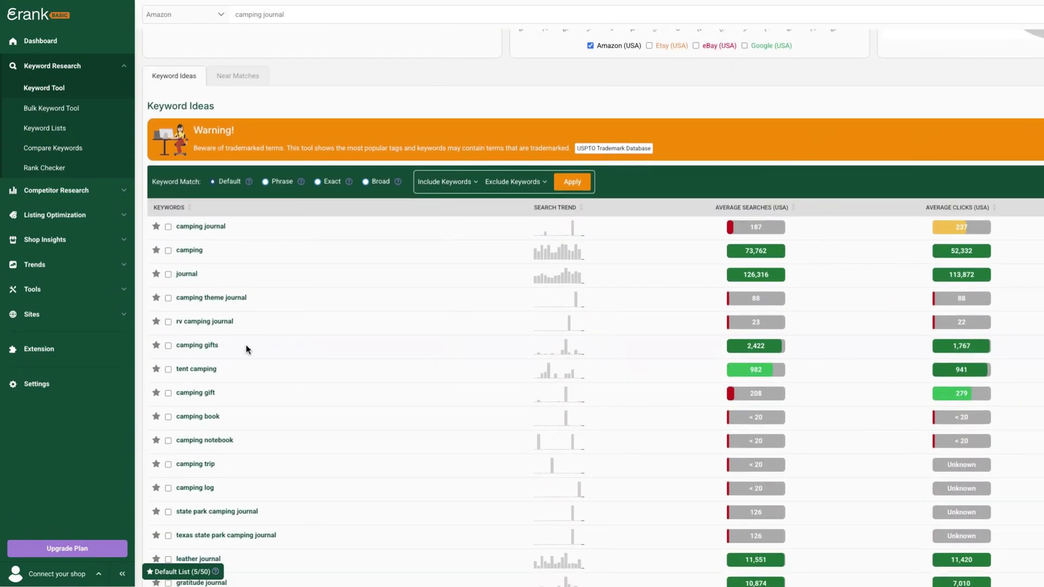
pyautogui.scroll(-3, 261, 433)
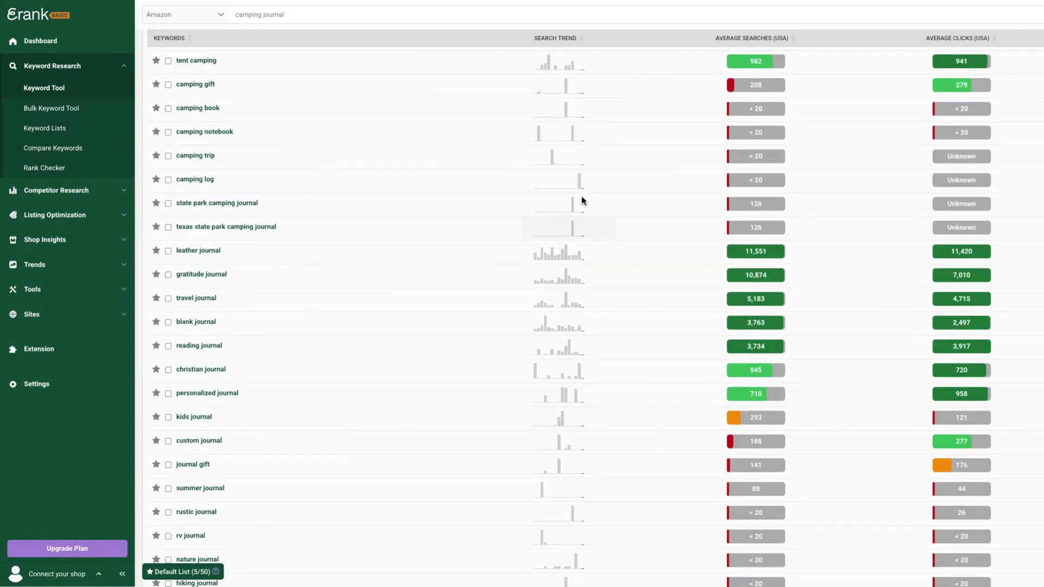
pyautogui.scroll(10, 582, 196)
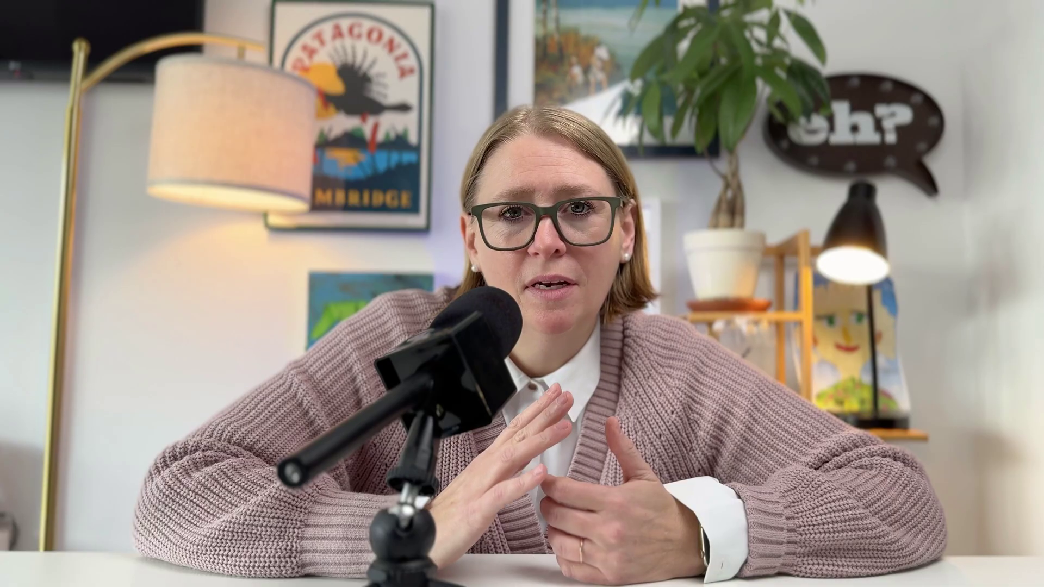